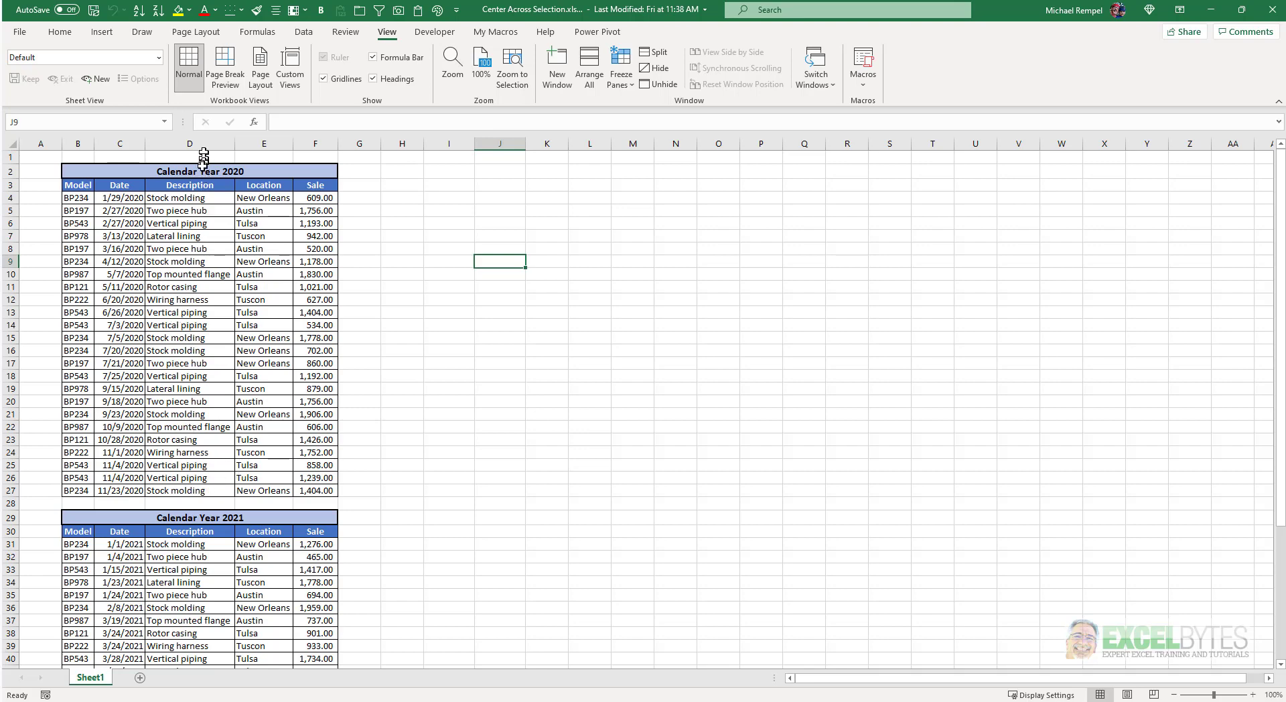
- Select the 2020 and 2021 Calendar Year headings and inspect the Merge & Center options without changing anything
{"action": "left_click", "coordinate": [202, 170]}
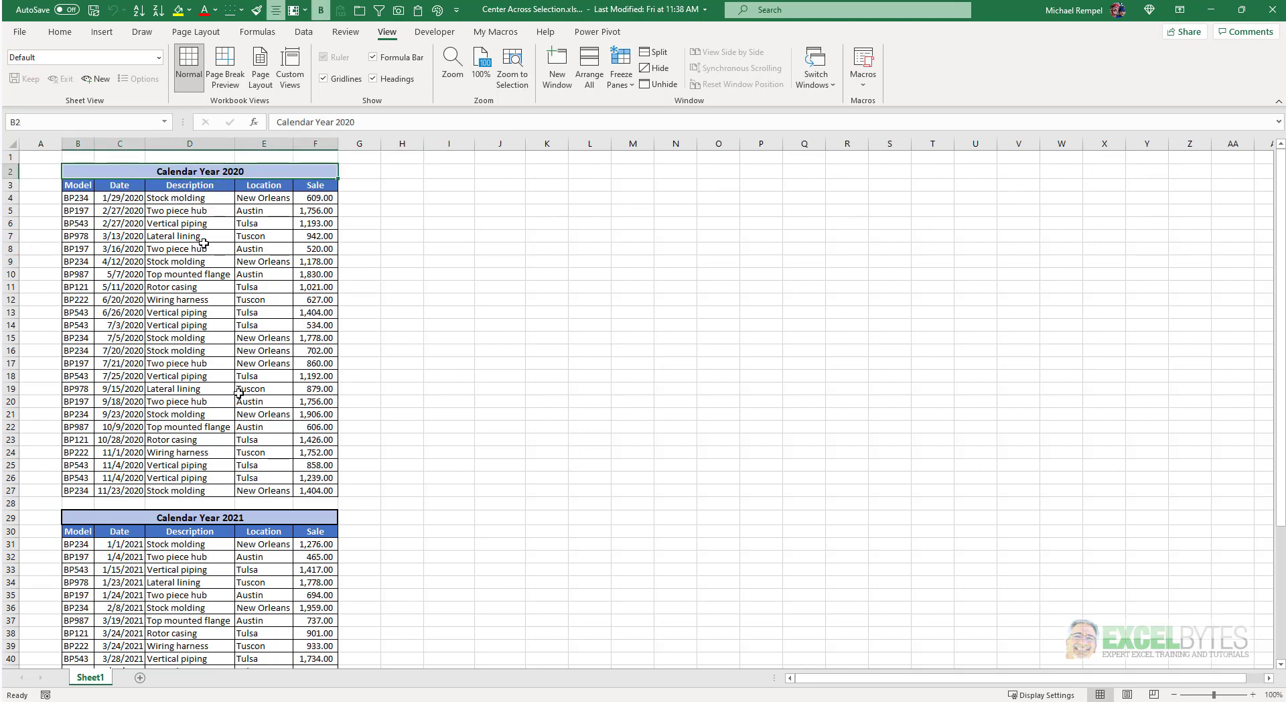
{"action": "left_click", "coordinate": [205, 517]}
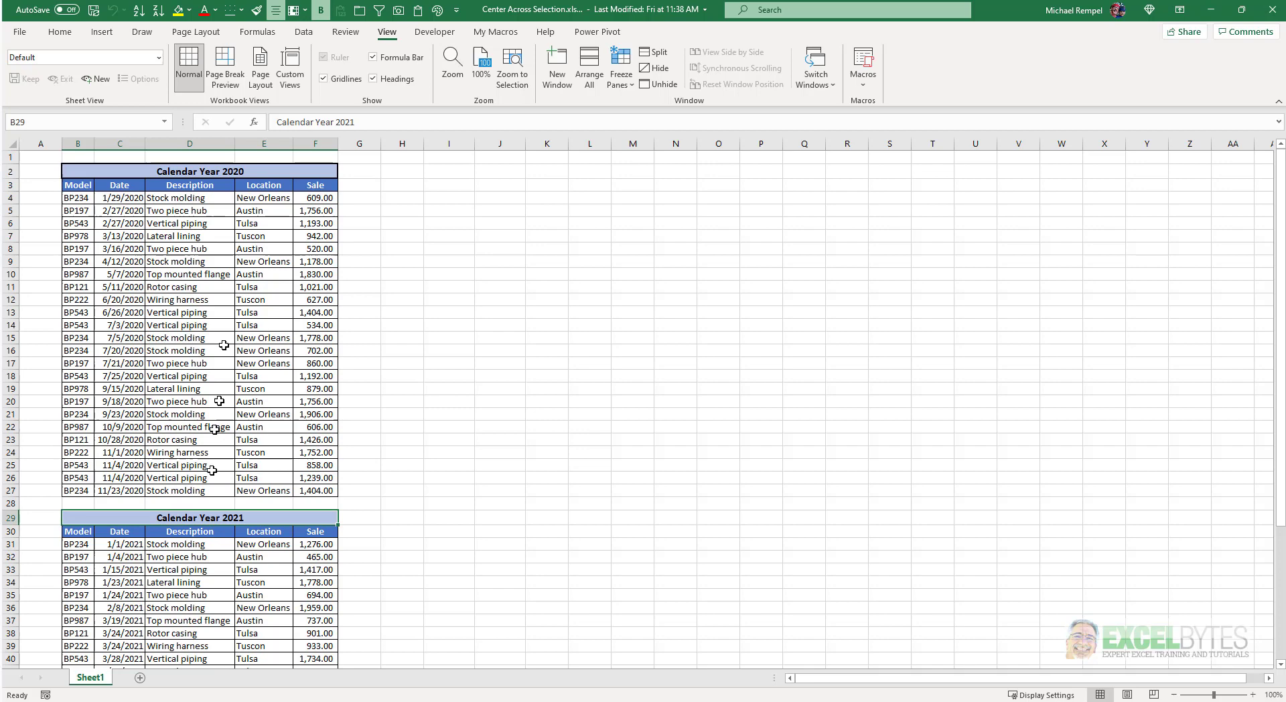
{"action": "left_click", "coordinate": [61, 33]}
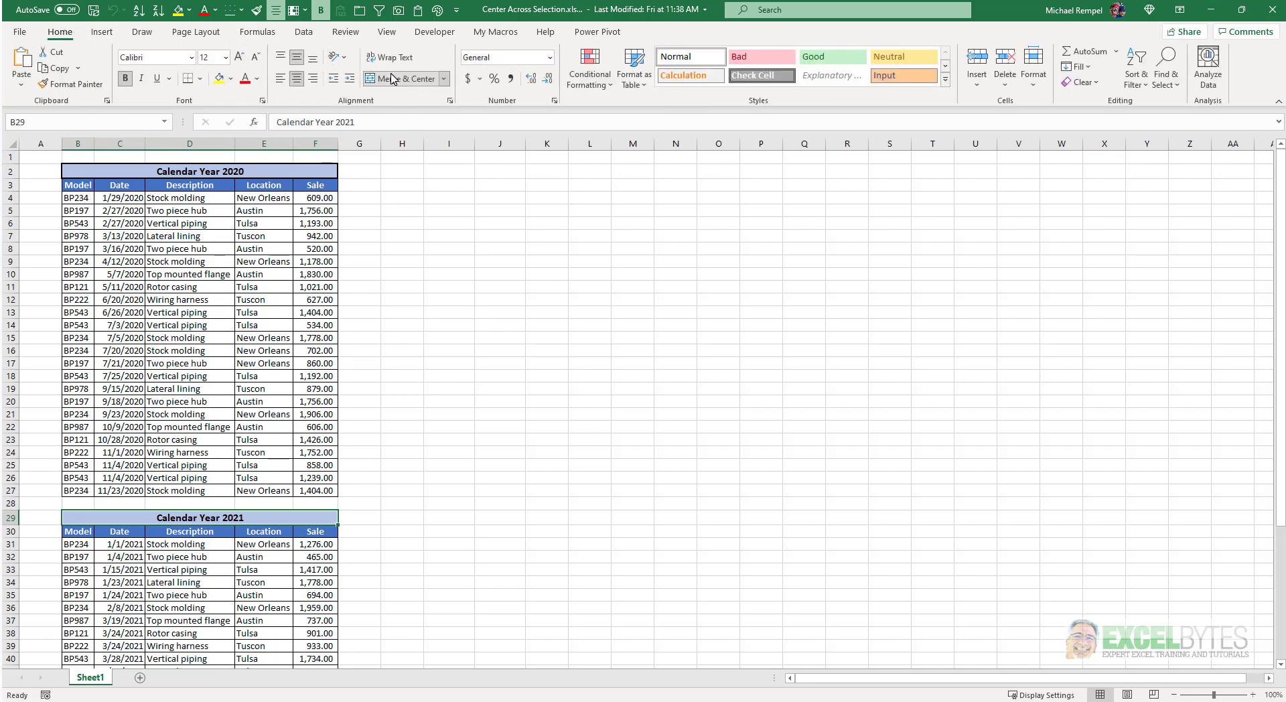
{"action": "left_click", "coordinate": [445, 79]}
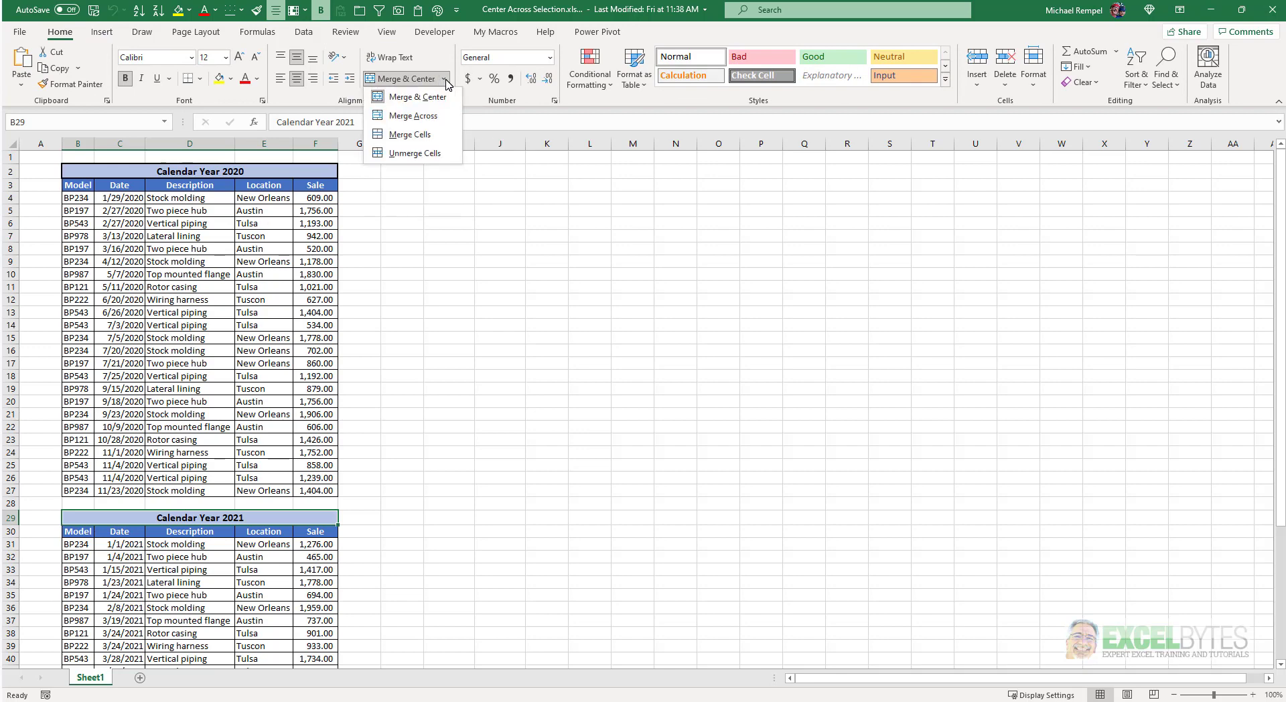
{"action": "key", "text": "Escape"}
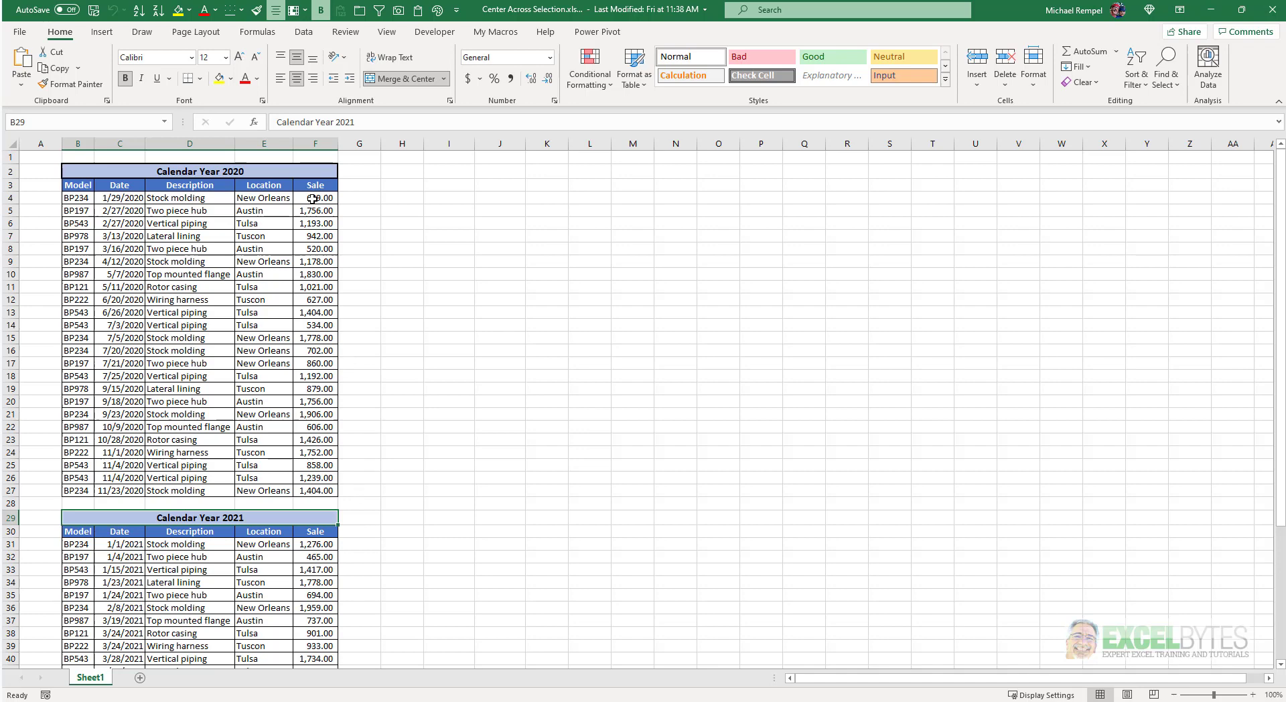
- Select the column F Sale values down past row 29, showing the selection widen to columns B–F
{"action": "left_click_drag", "start_coordinate": [313, 199], "coordinate": [326, 491]}
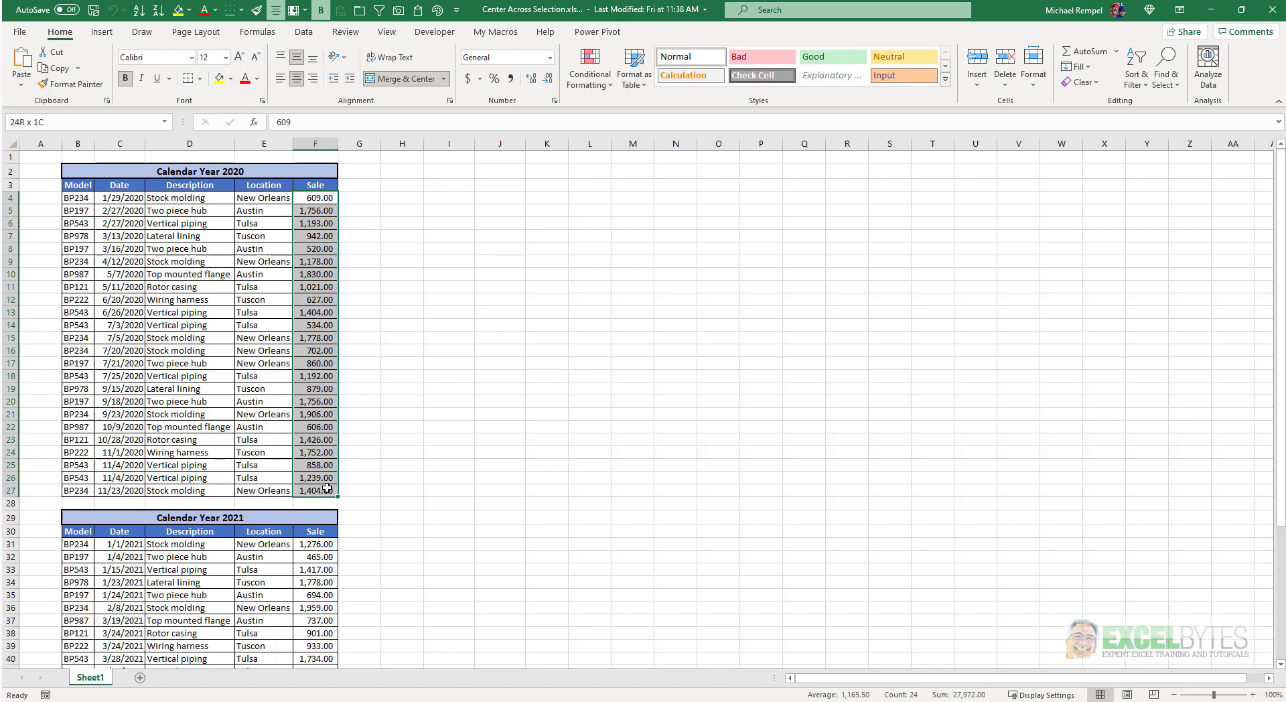
{"action": "left_click_drag", "start_coordinate": [326, 491], "coordinate": [327, 515]}
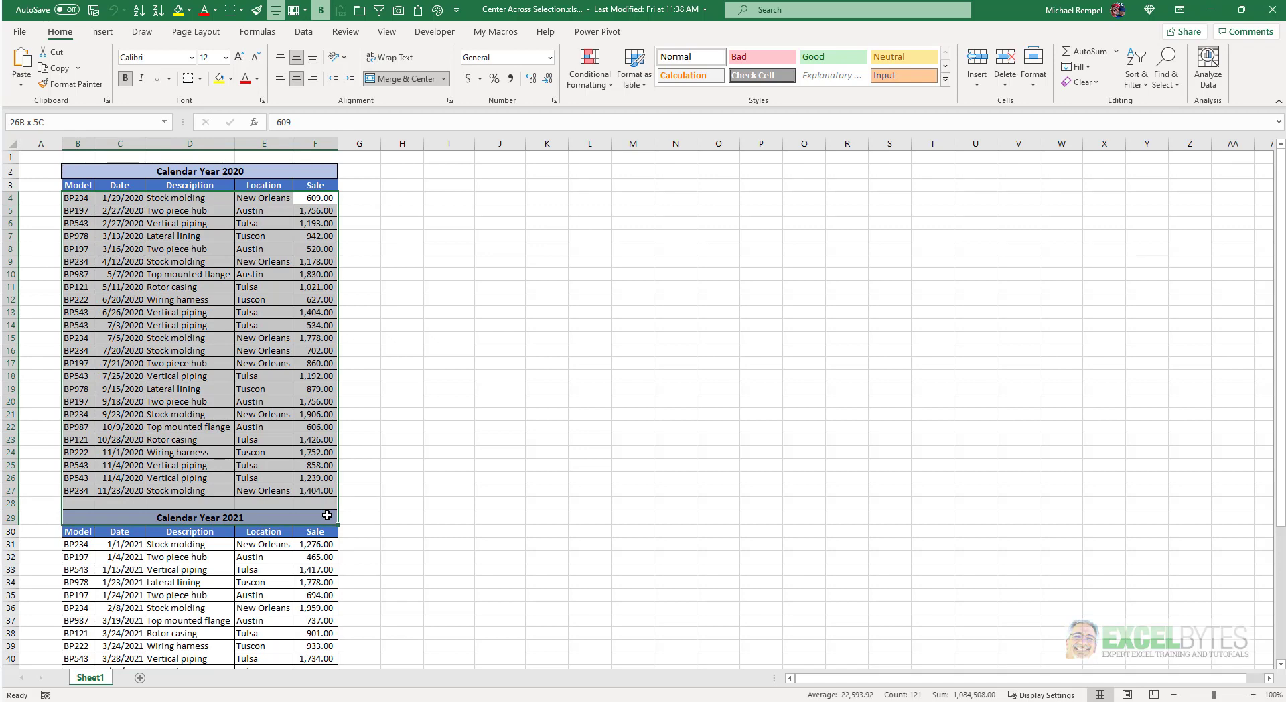
{"action": "left_click_drag", "start_coordinate": [327, 515], "coordinate": [333, 638]}
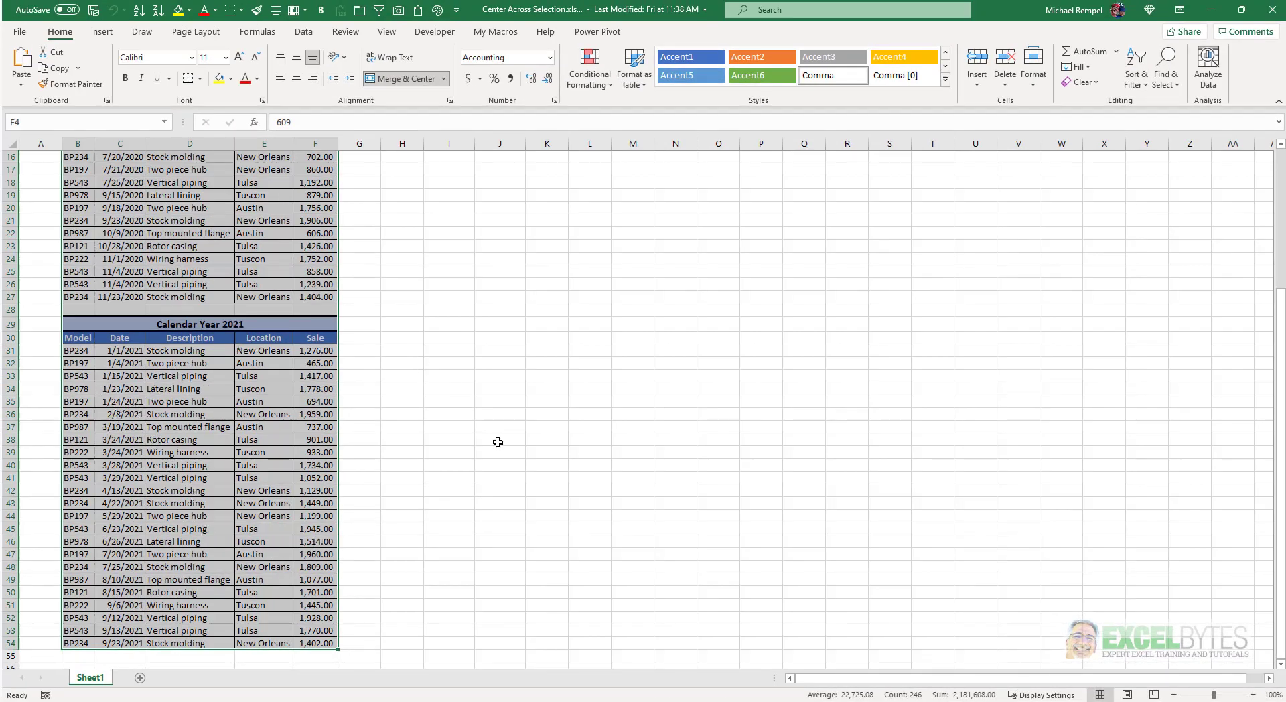
{"action": "scroll", "coordinate": [499, 442], "scroll_direction": "up", "scroll_amount": 5}
- Unmerge the Calendar Year 2020 heading in B2 and turn off its centring
{"action": "left_click", "coordinate": [499, 325]}
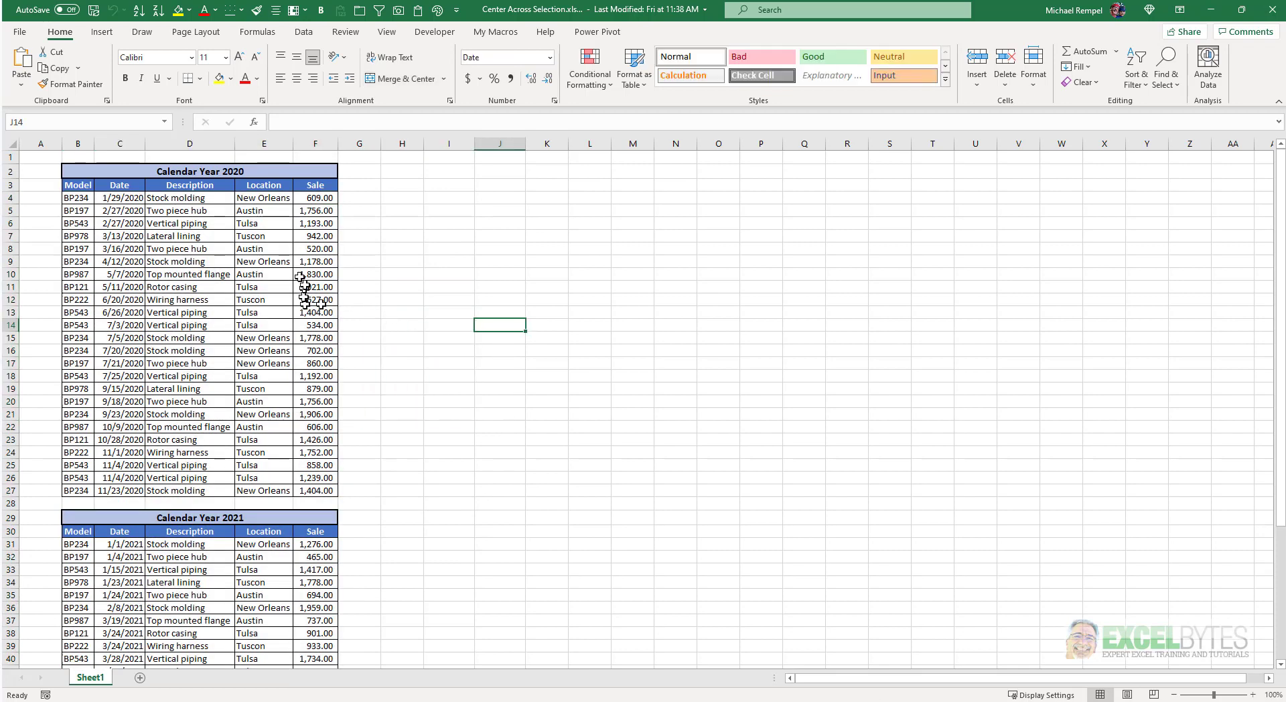
{"action": "left_click", "coordinate": [72, 174]}
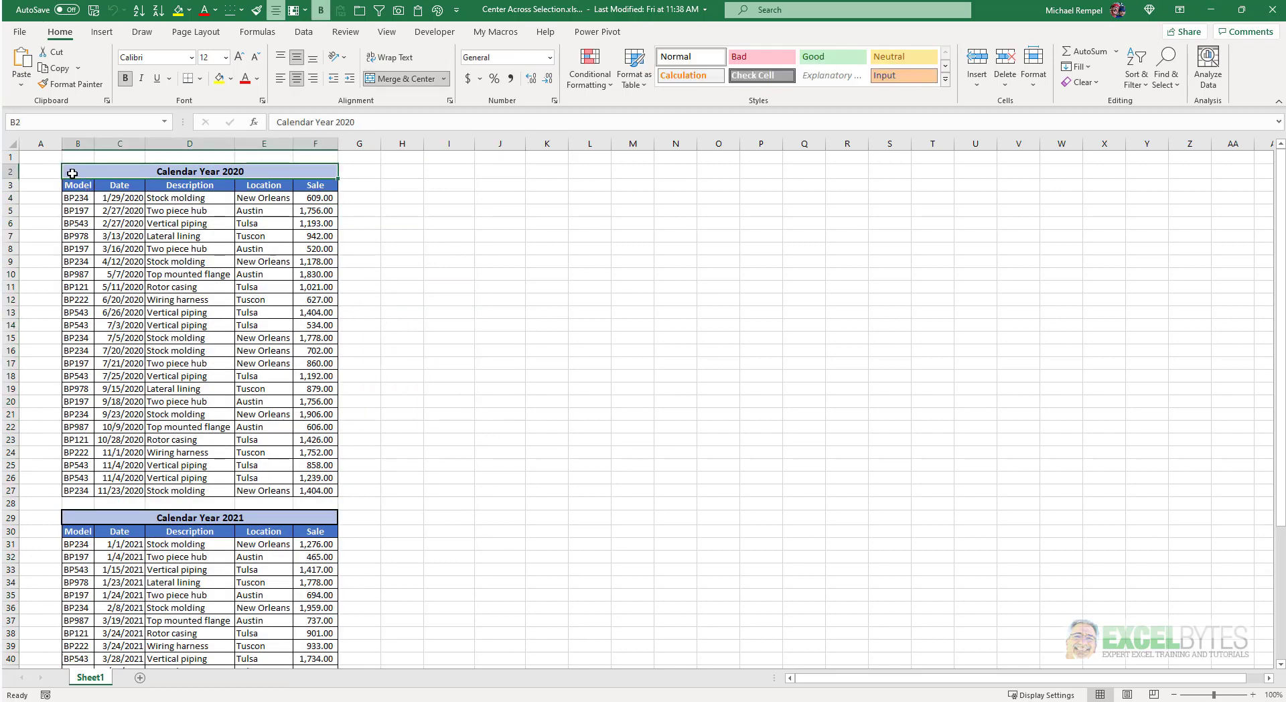
{"action": "left_click", "coordinate": [447, 81]}
{"action": "left_click", "coordinate": [434, 157]}
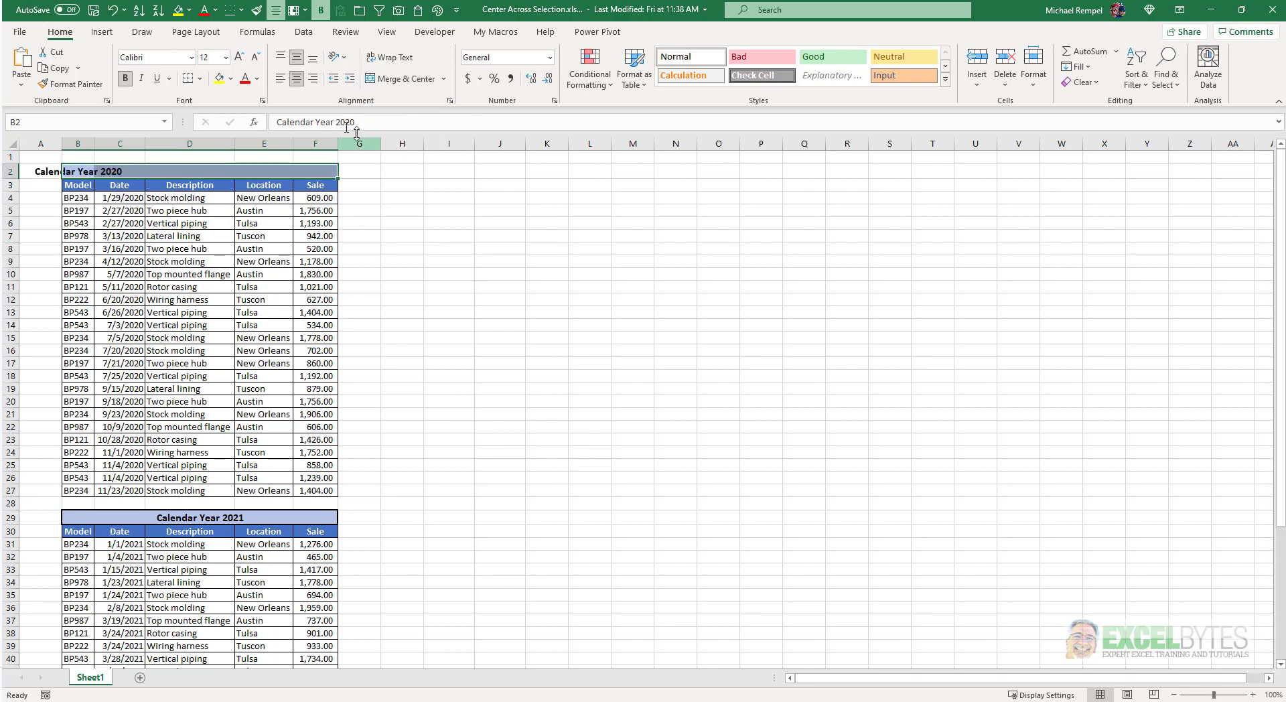
{"action": "left_click", "coordinate": [296, 79]}
{"action": "left_click", "coordinate": [455, 291]}
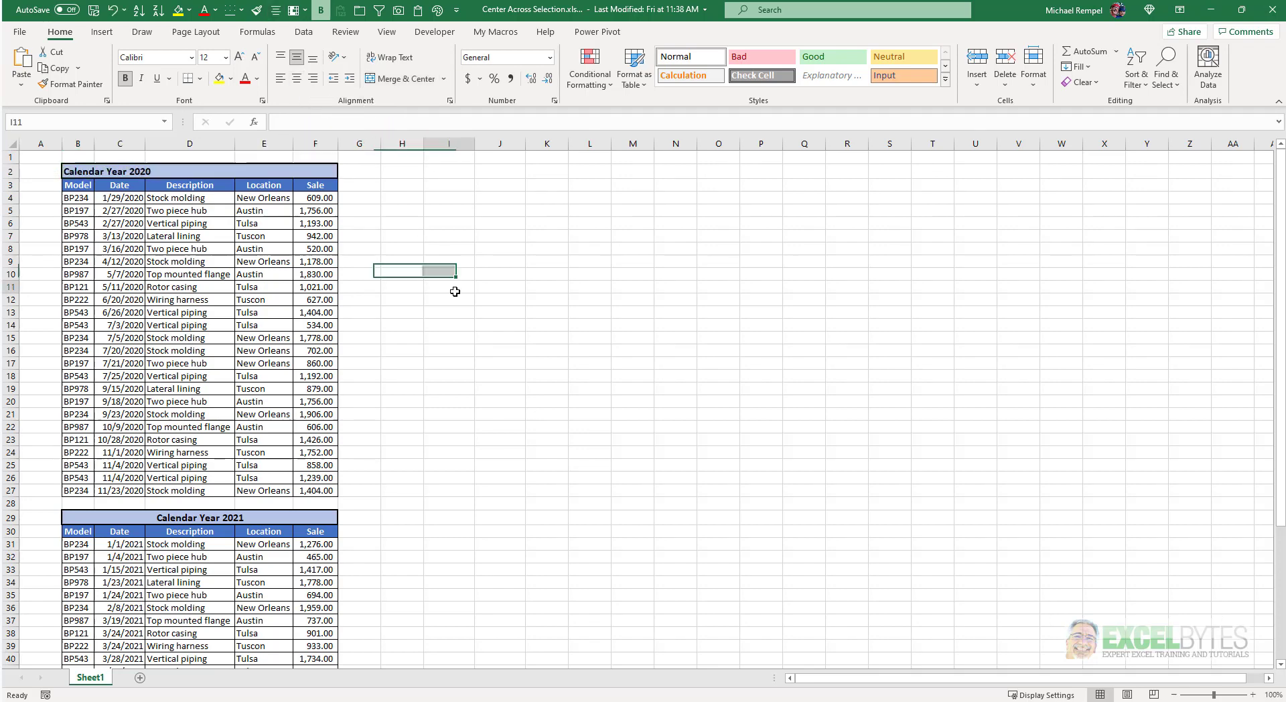
- Unmerge the Calendar Year 2021 heading in B29 and turn off its centring
{"action": "scroll", "coordinate": [402, 426], "scroll_direction": "down", "scroll_amount": 3}
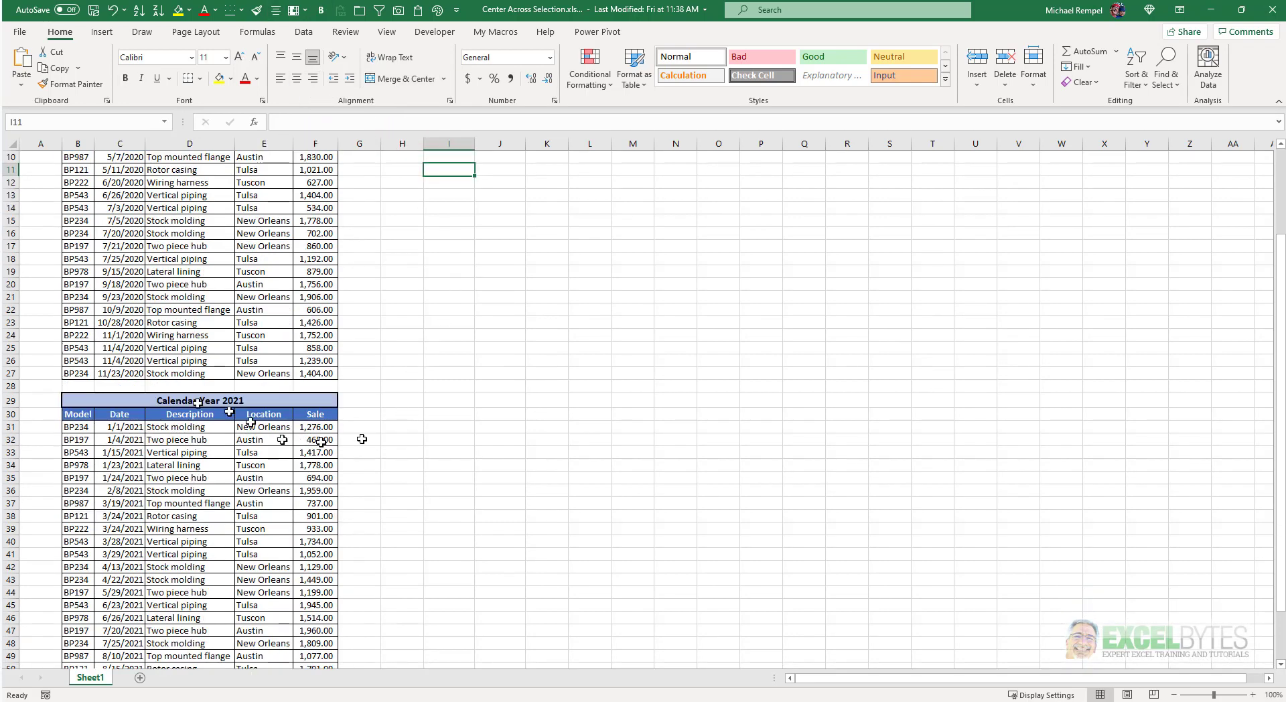
{"action": "left_click", "coordinate": [72, 398]}
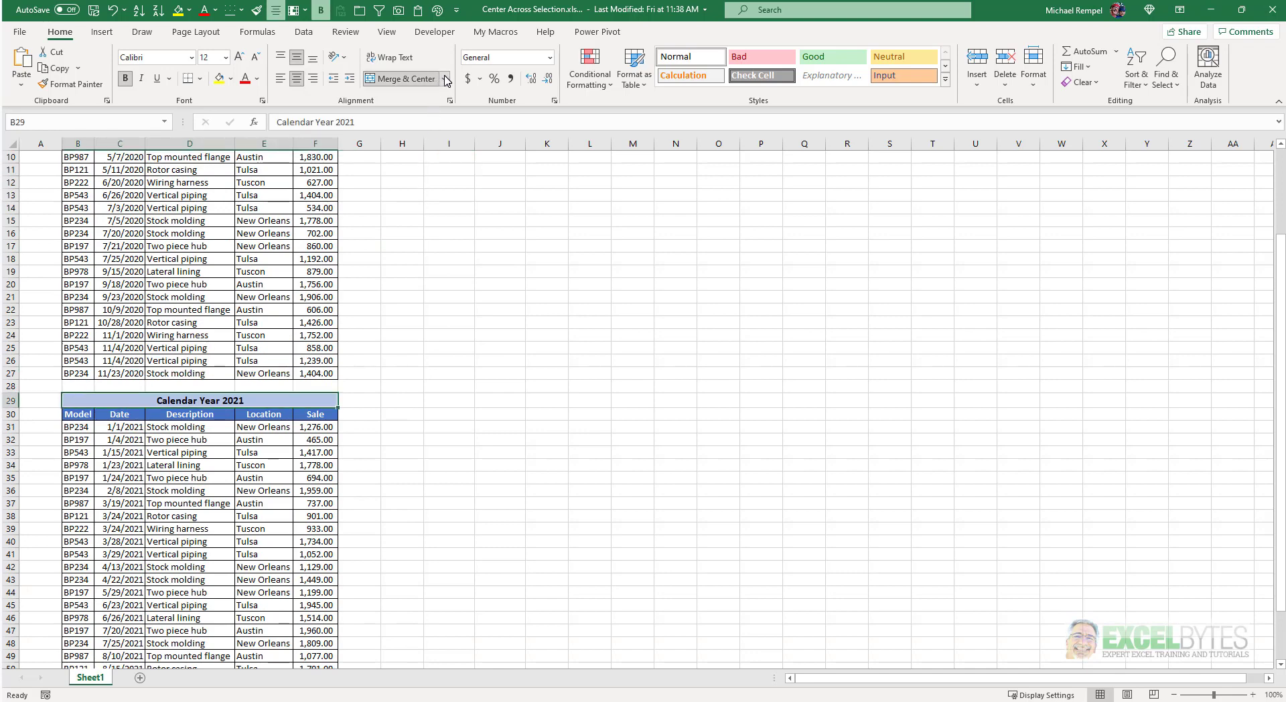
{"action": "left_click", "coordinate": [445, 78]}
{"action": "left_click", "coordinate": [416, 155]}
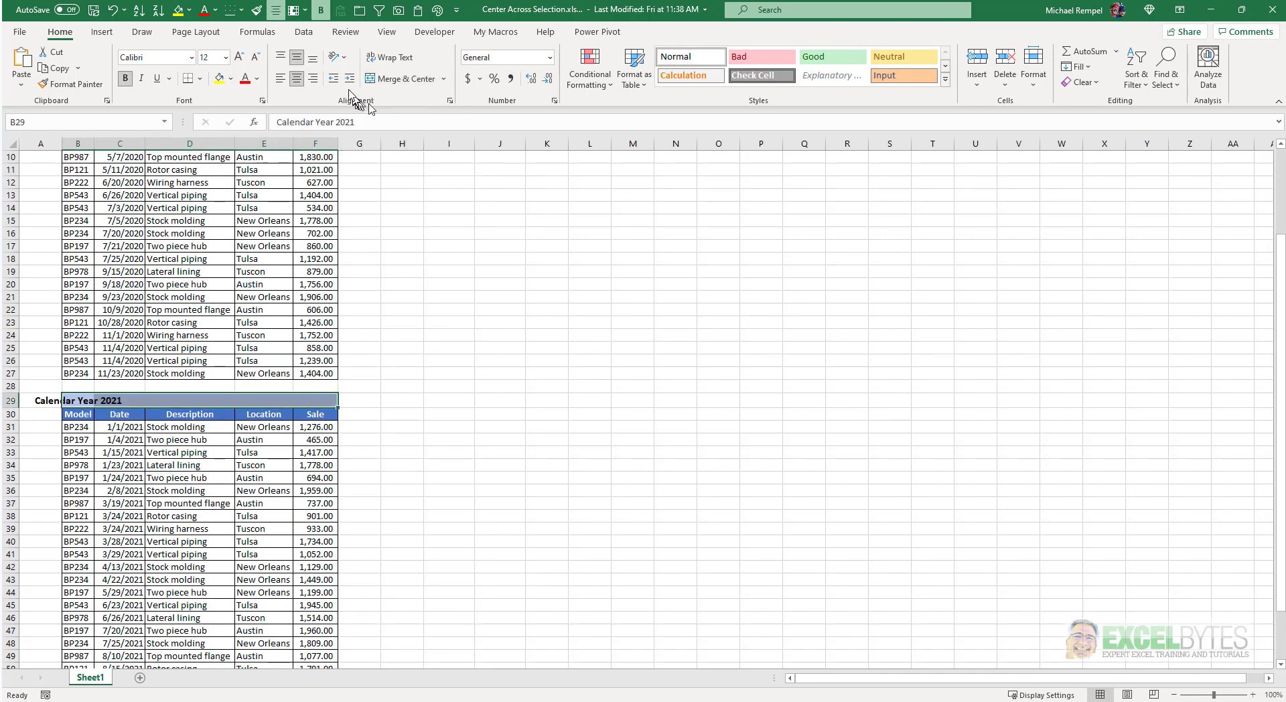
{"action": "left_click", "coordinate": [299, 79]}
{"action": "left_click", "coordinate": [405, 386]}
{"action": "scroll", "coordinate": [405, 383], "scroll_direction": "up", "scroll_amount": 3}
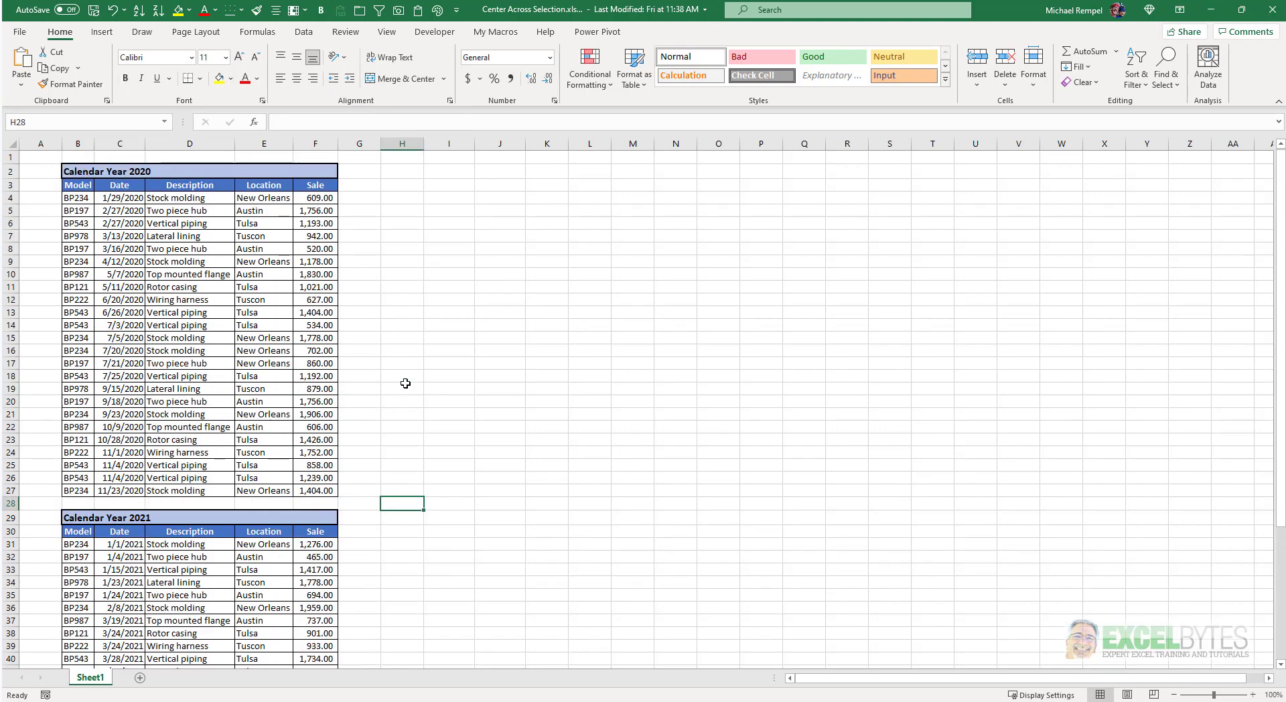
{"action": "left_click", "coordinate": [77, 172]}
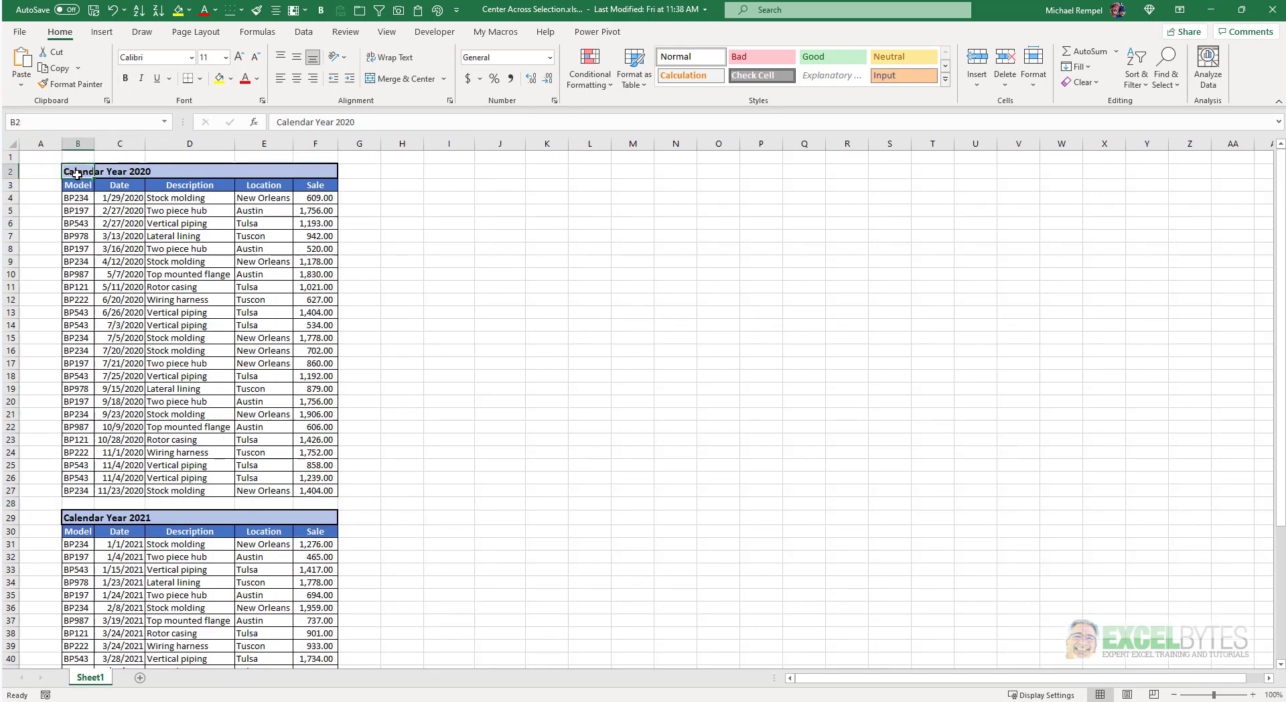
- Give B2:F2 Center Across Selection horizontal alignment in Format Cells
{"action": "left_click_drag", "start_coordinate": [77, 173], "coordinate": [335, 169]}
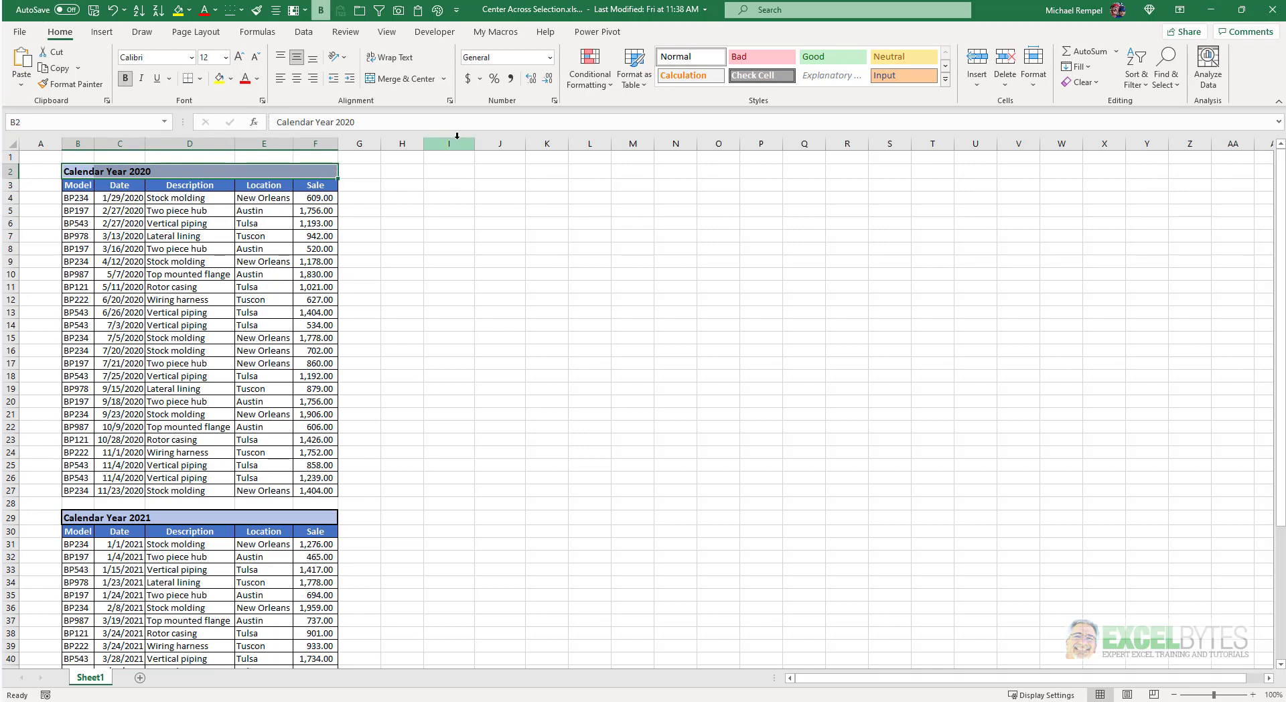
{"action": "key", "text": "ctrl+1"}
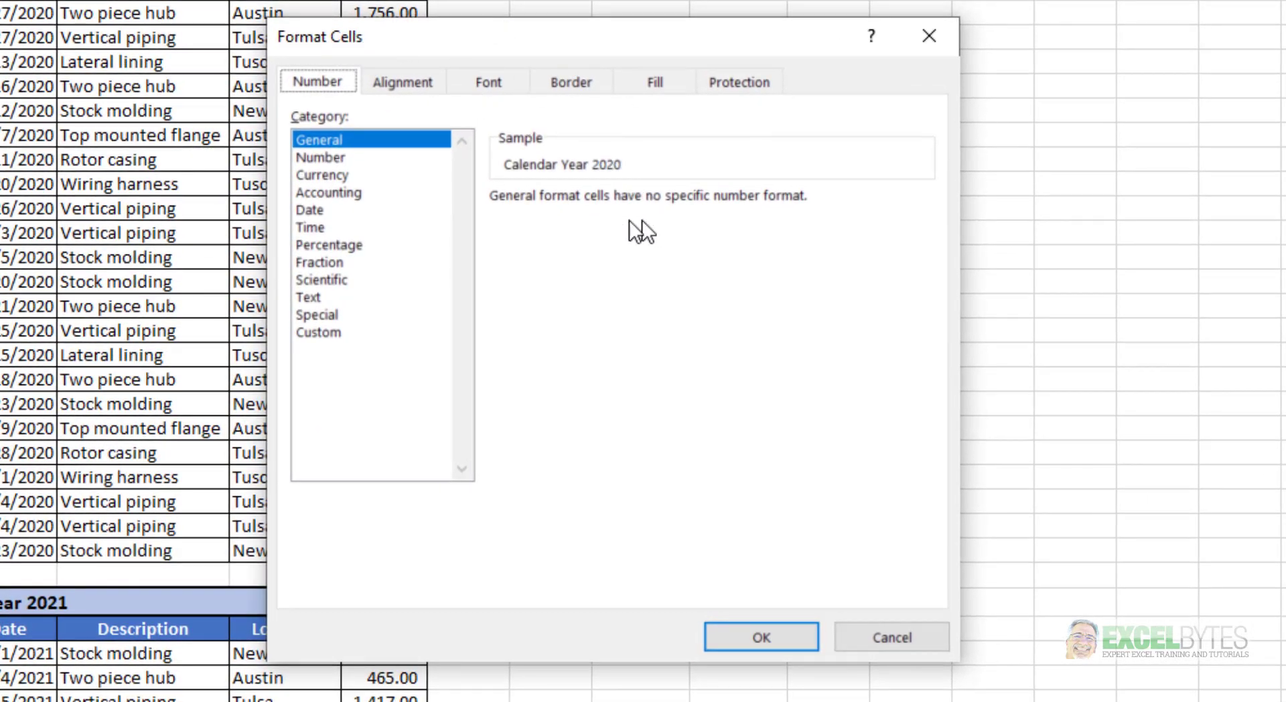
{"action": "left_click", "coordinate": [401, 81]}
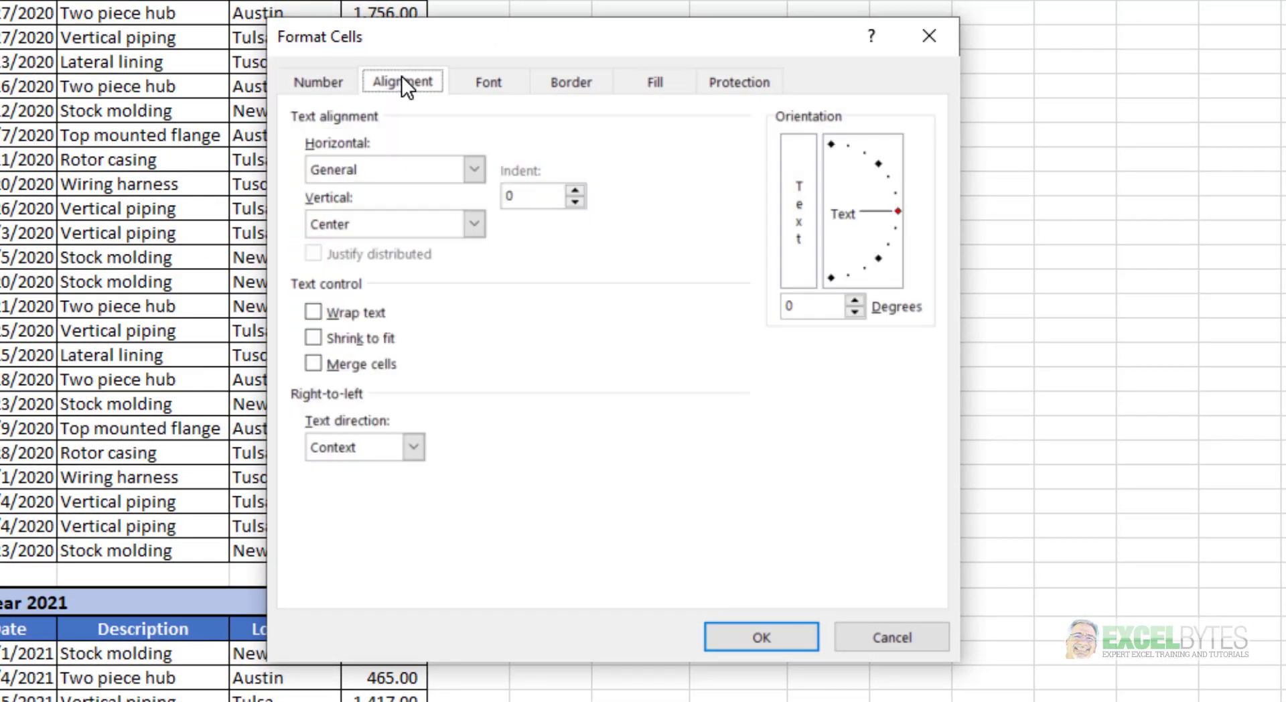
{"action": "left_click", "coordinate": [475, 170]}
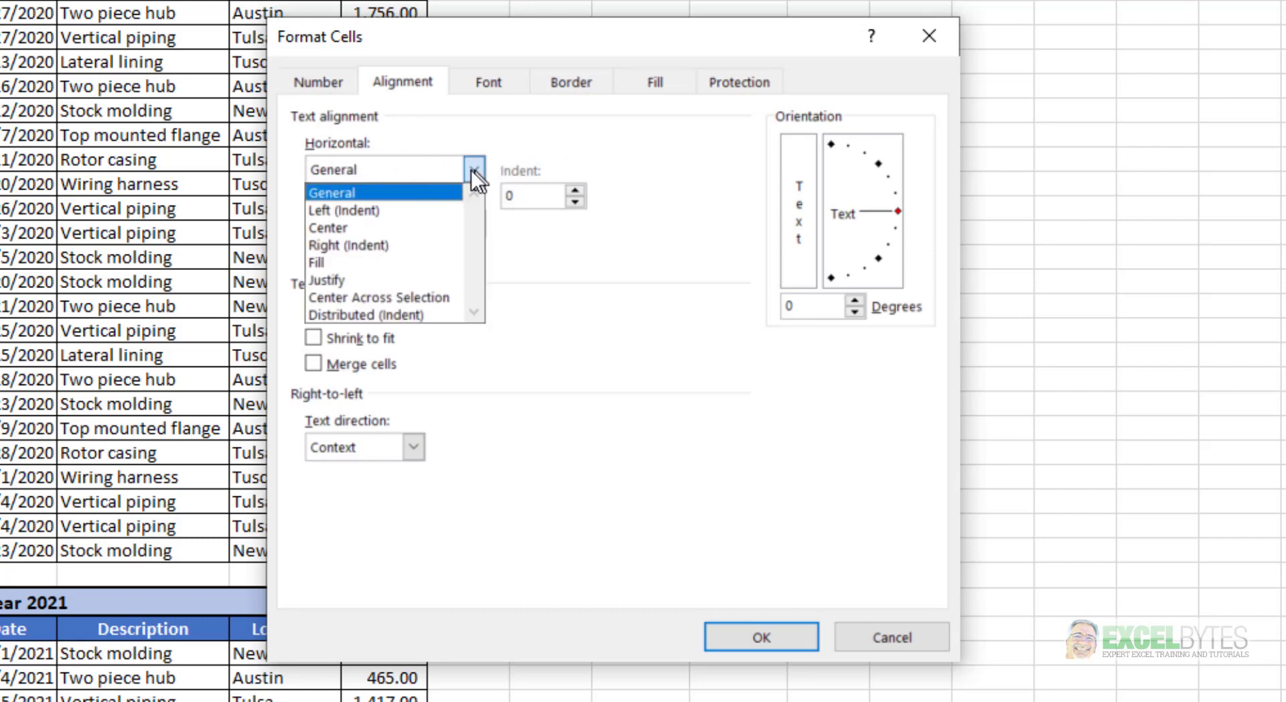
{"action": "left_click", "coordinate": [415, 299]}
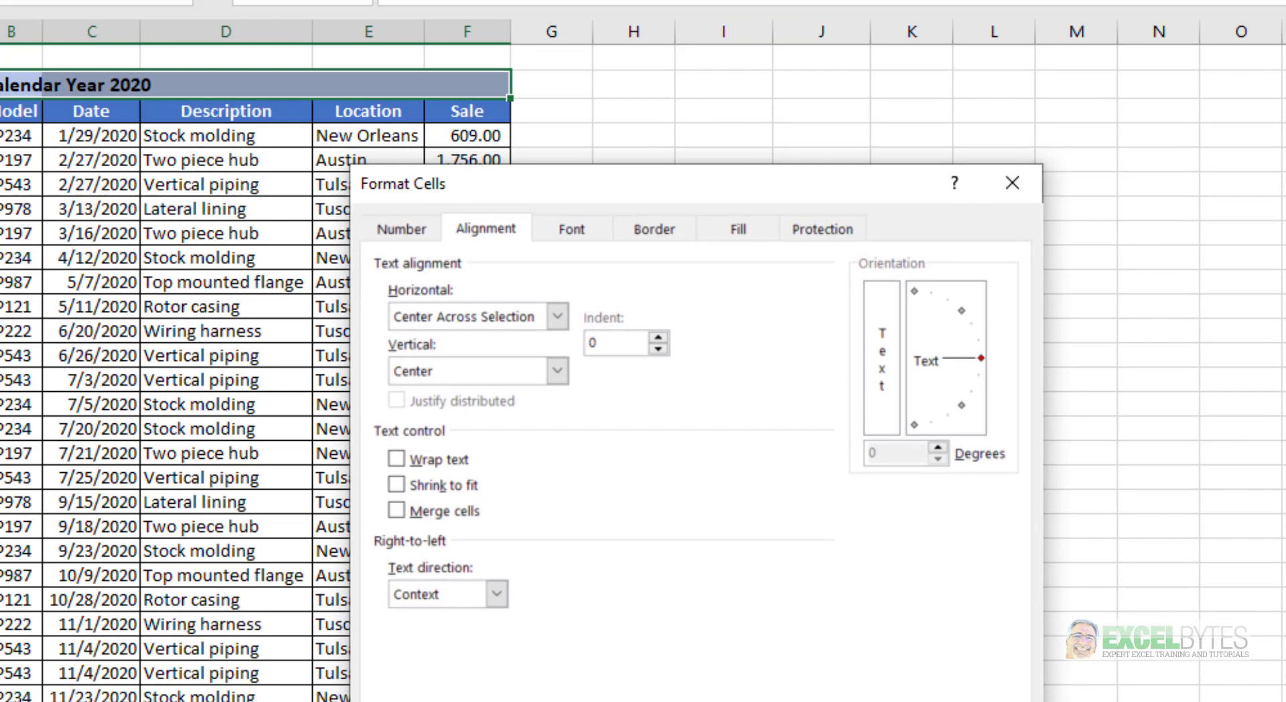
{"action": "key", "text": "Return"}
{"action": "left_click", "coordinate": [941, 692]}
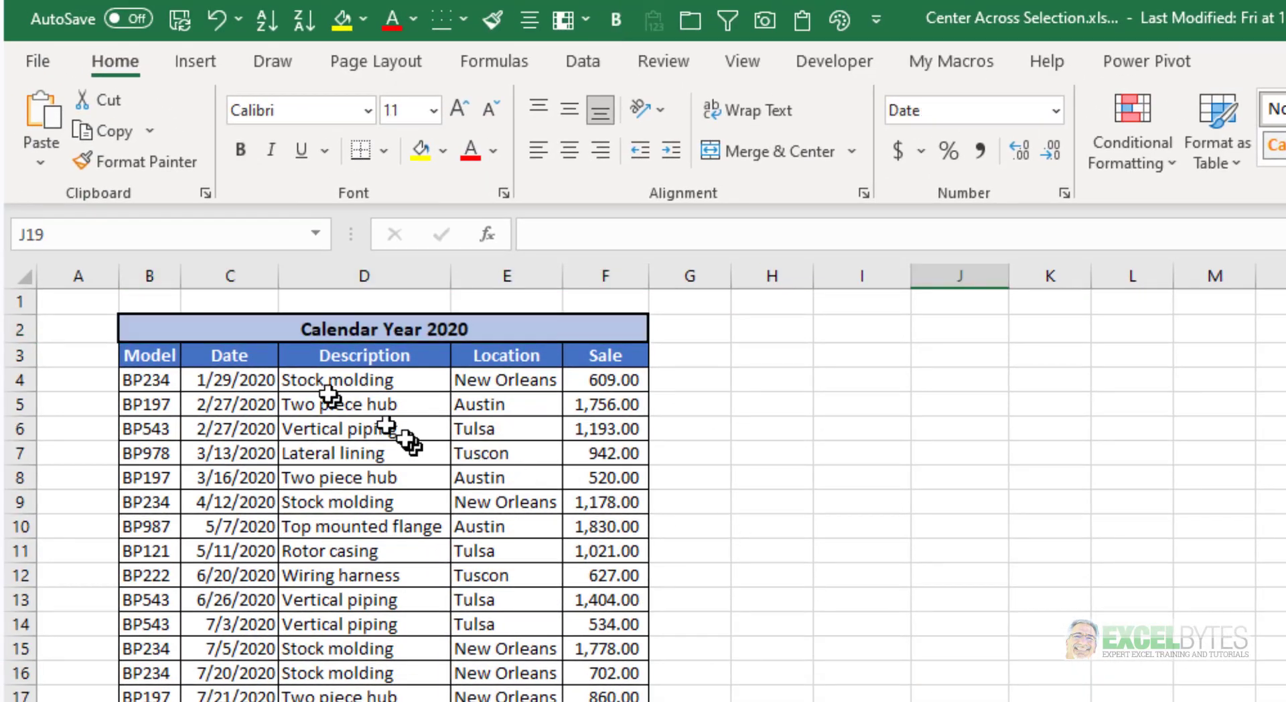
- Check that cells B2 through F2 are each separate, unmerged cells
{"action": "left_click", "coordinate": [365, 329]}
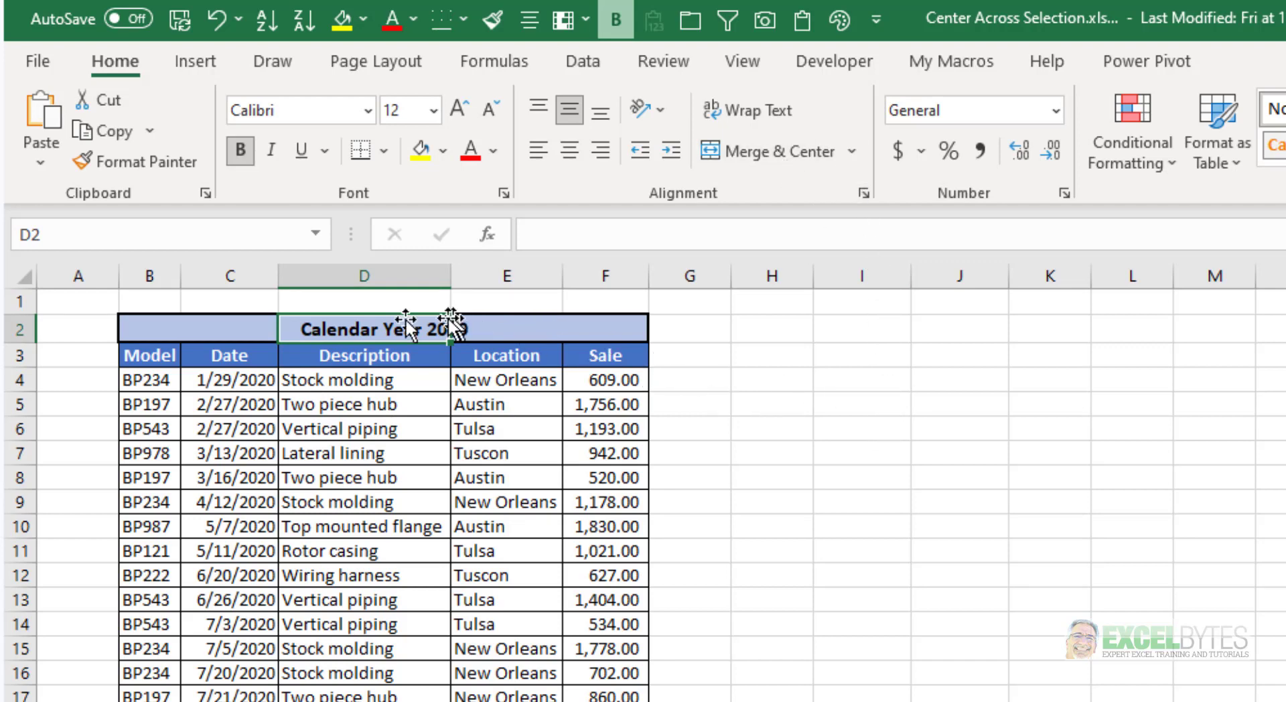
{"action": "left_click", "coordinate": [148, 326]}
{"action": "left_click", "coordinate": [227, 328]}
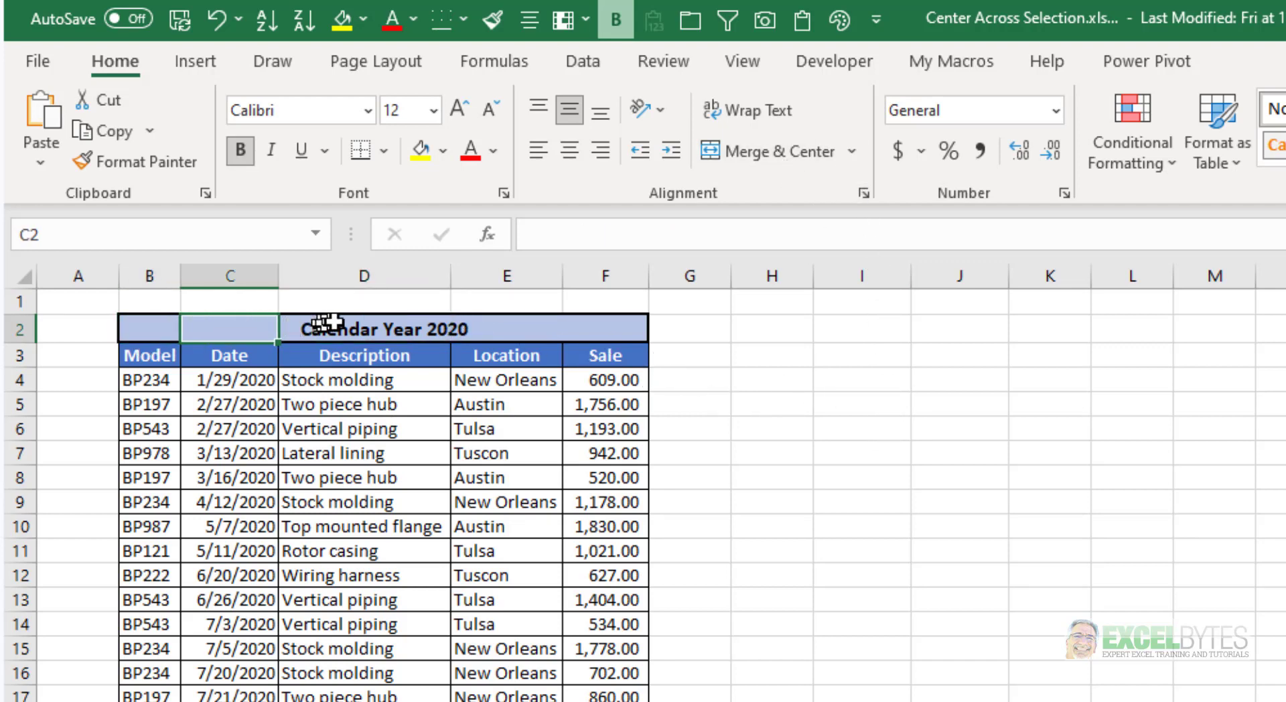
{"action": "left_click", "coordinate": [335, 327]}
{"action": "left_click", "coordinate": [496, 327]}
{"action": "left_click", "coordinate": [610, 332]}
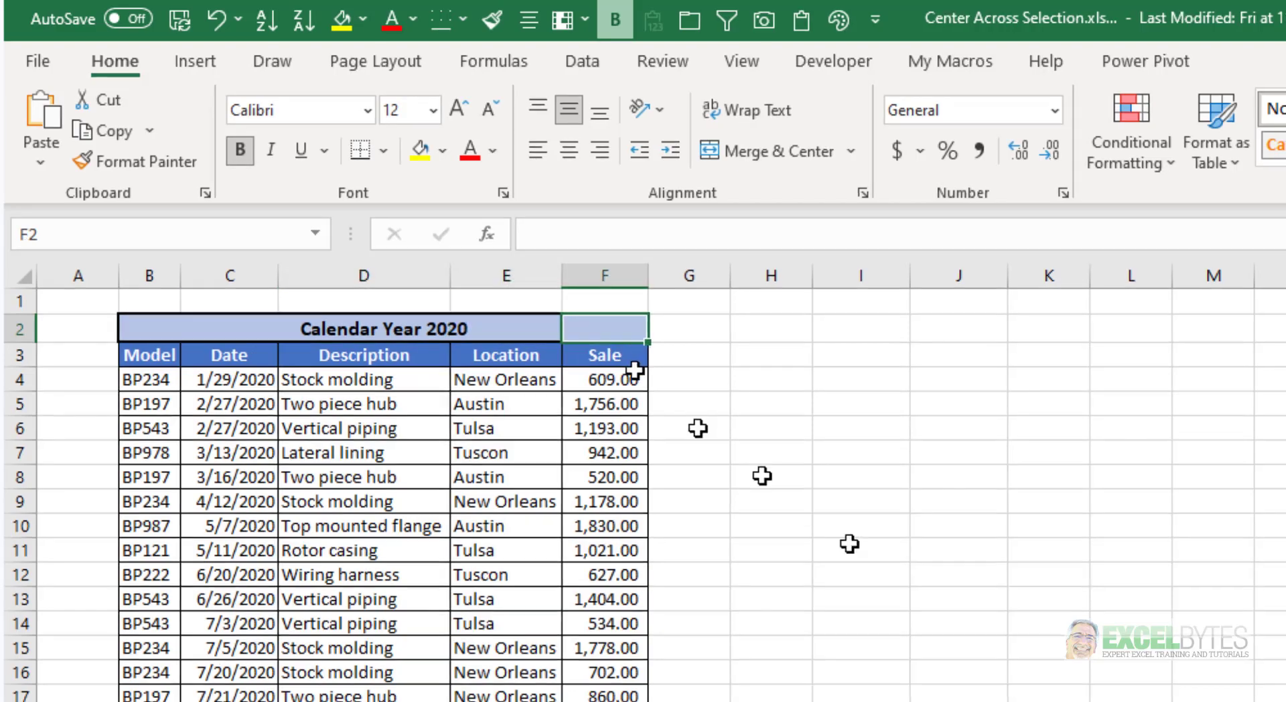
- Give B29:F29 Center Across Selection horizontal alignment for the 2021 heading
{"action": "scroll", "coordinate": [655, 416], "scroll_direction": "down", "scroll_amount": 3}
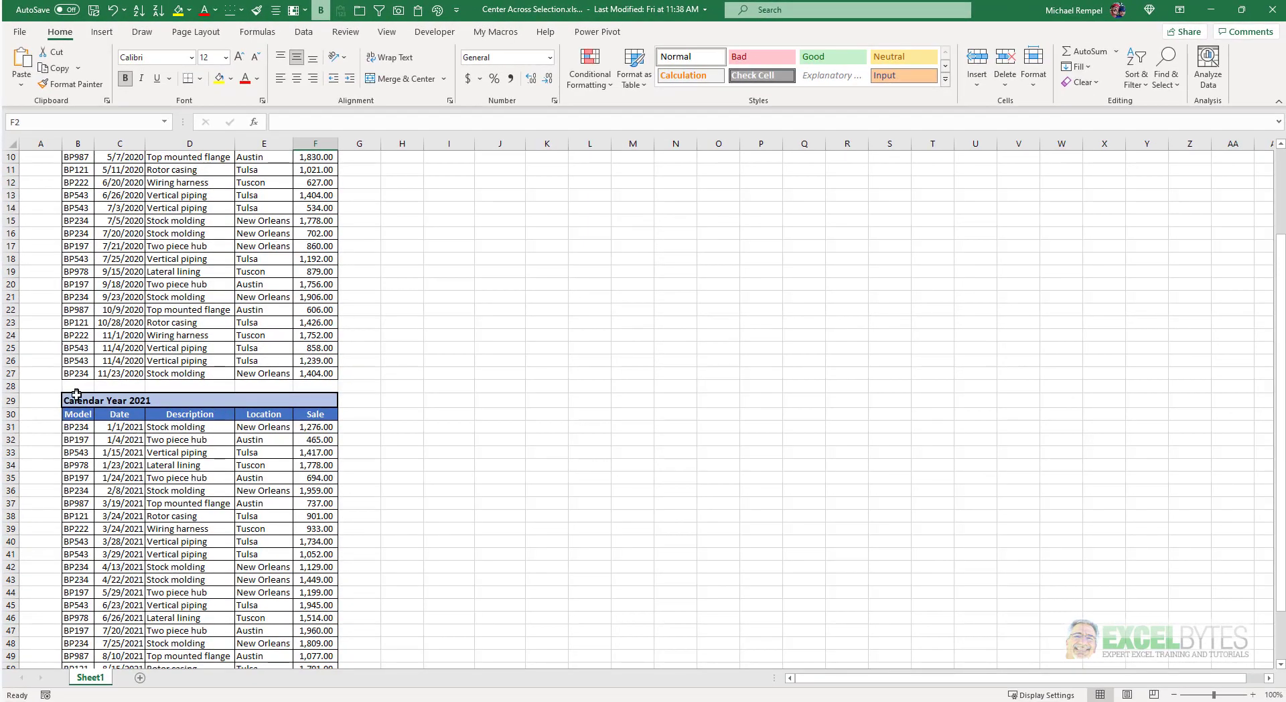
{"action": "left_click_drag", "start_coordinate": [78, 395], "coordinate": [317, 403]}
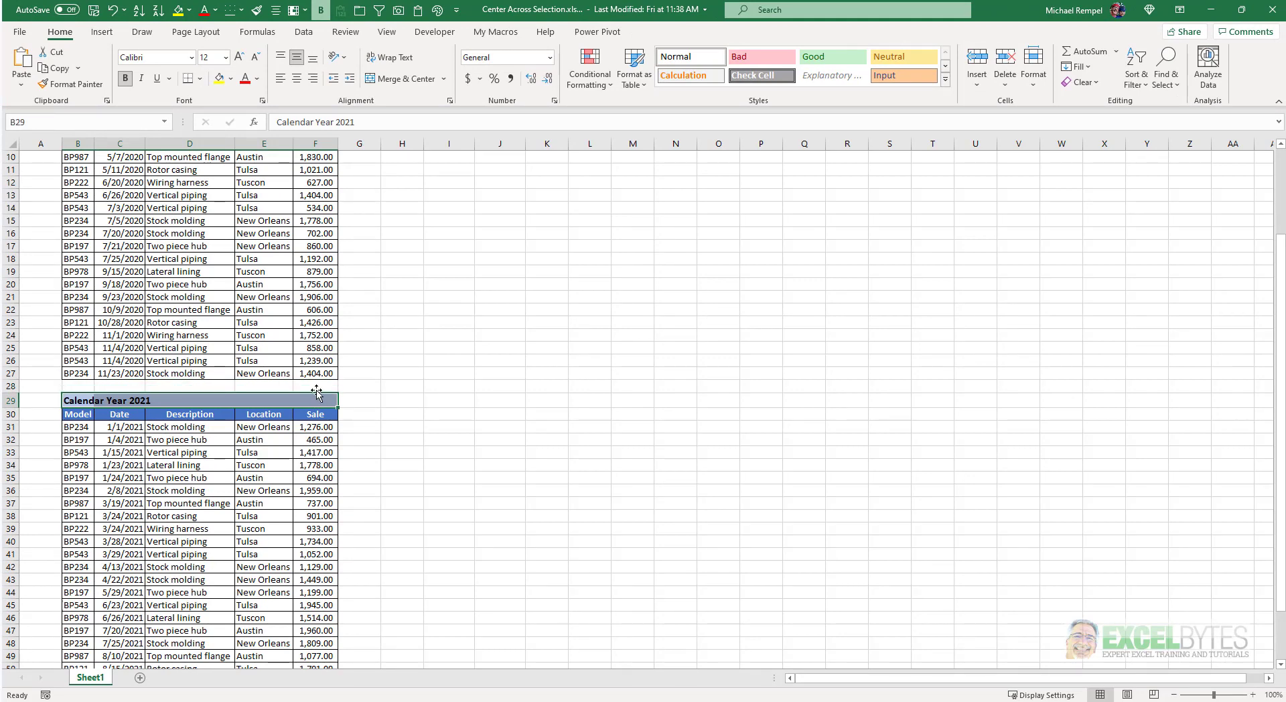
{"action": "key", "text": "ctrl+1"}
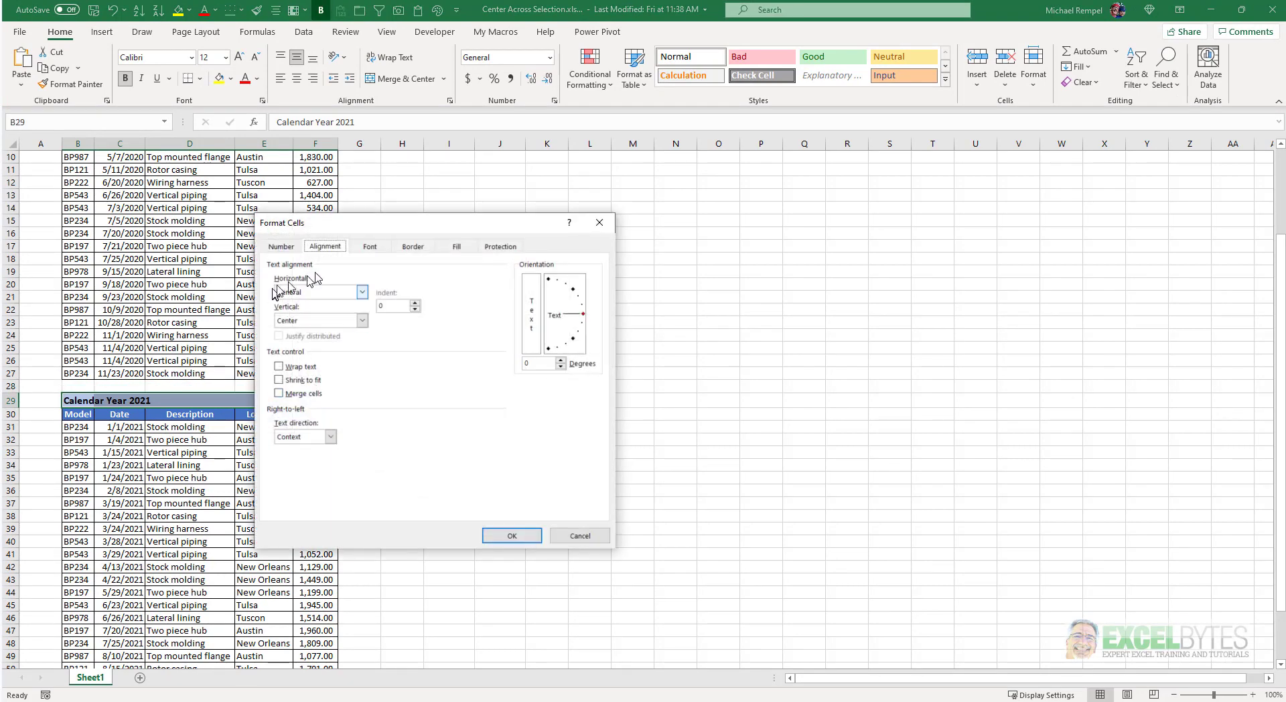
{"action": "left_click", "coordinate": [362, 292]}
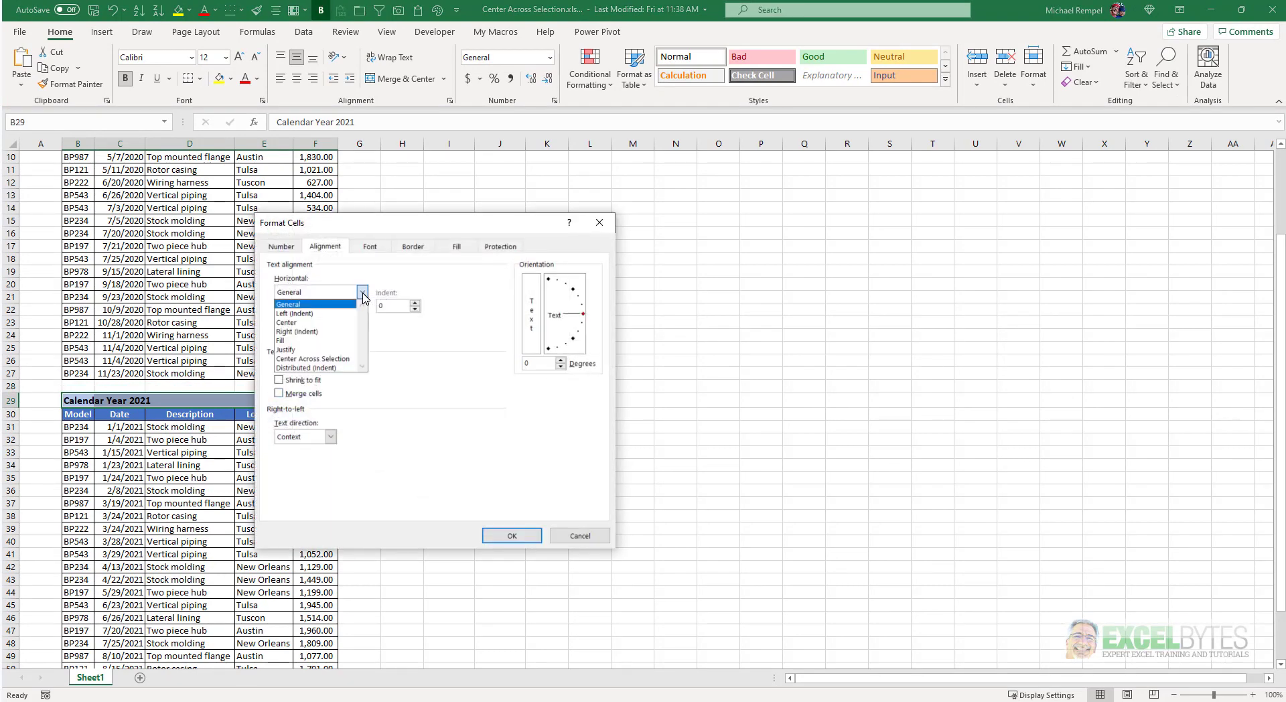
{"action": "left_click", "coordinate": [335, 359]}
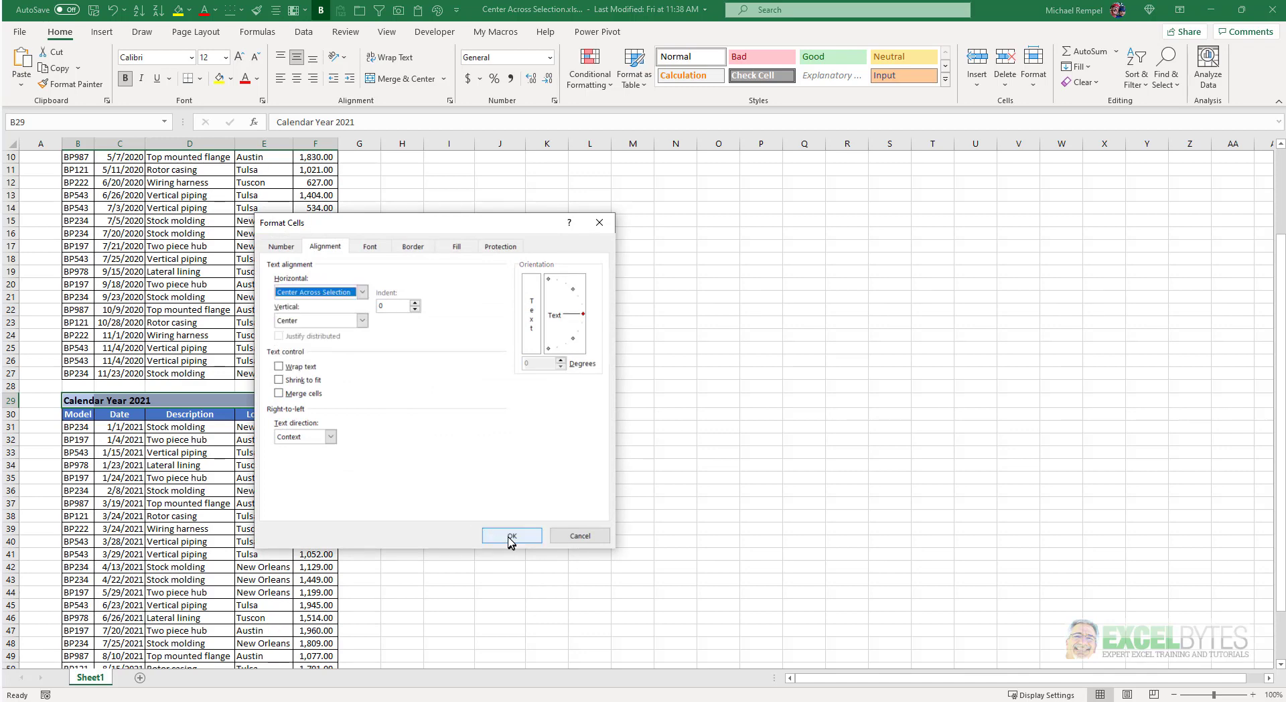
{"action": "left_click", "coordinate": [512, 536]}
{"action": "left_click", "coordinate": [496, 515]}
{"action": "scroll", "coordinate": [476, 439], "scroll_direction": "up", "scroll_amount": 3}
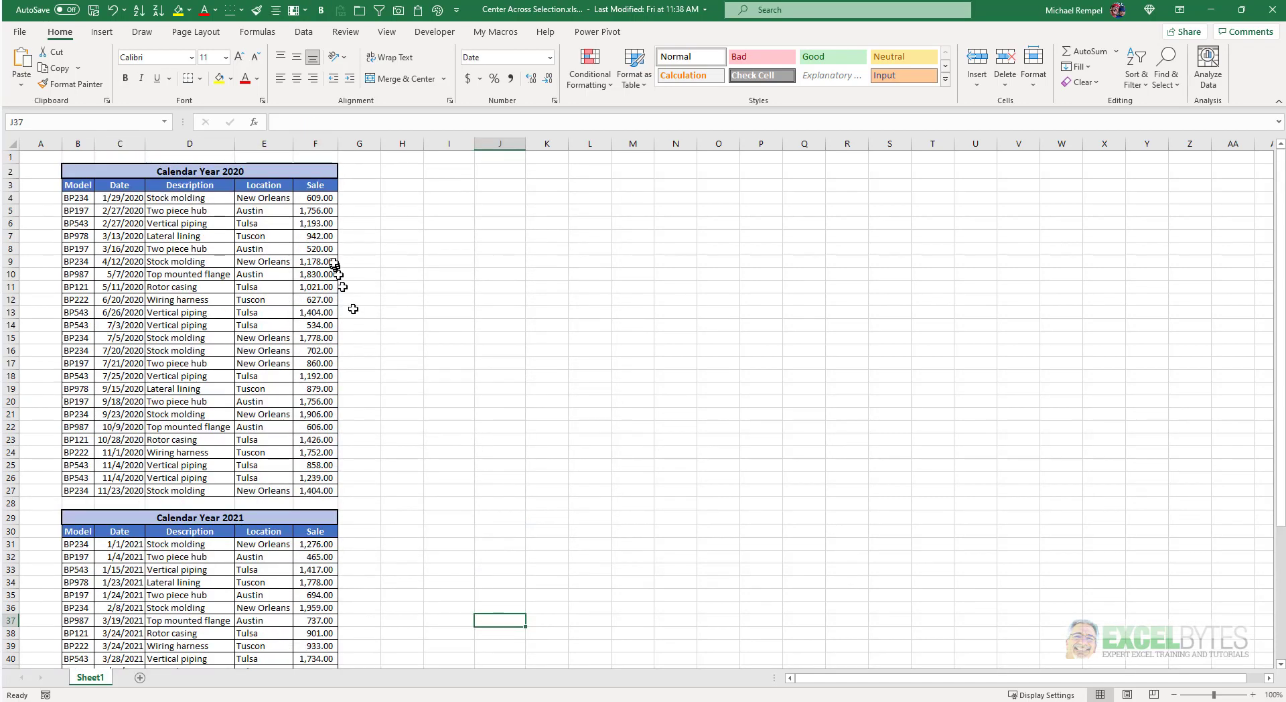
{"action": "left_click_drag", "start_coordinate": [316, 198], "coordinate": [314, 642]}
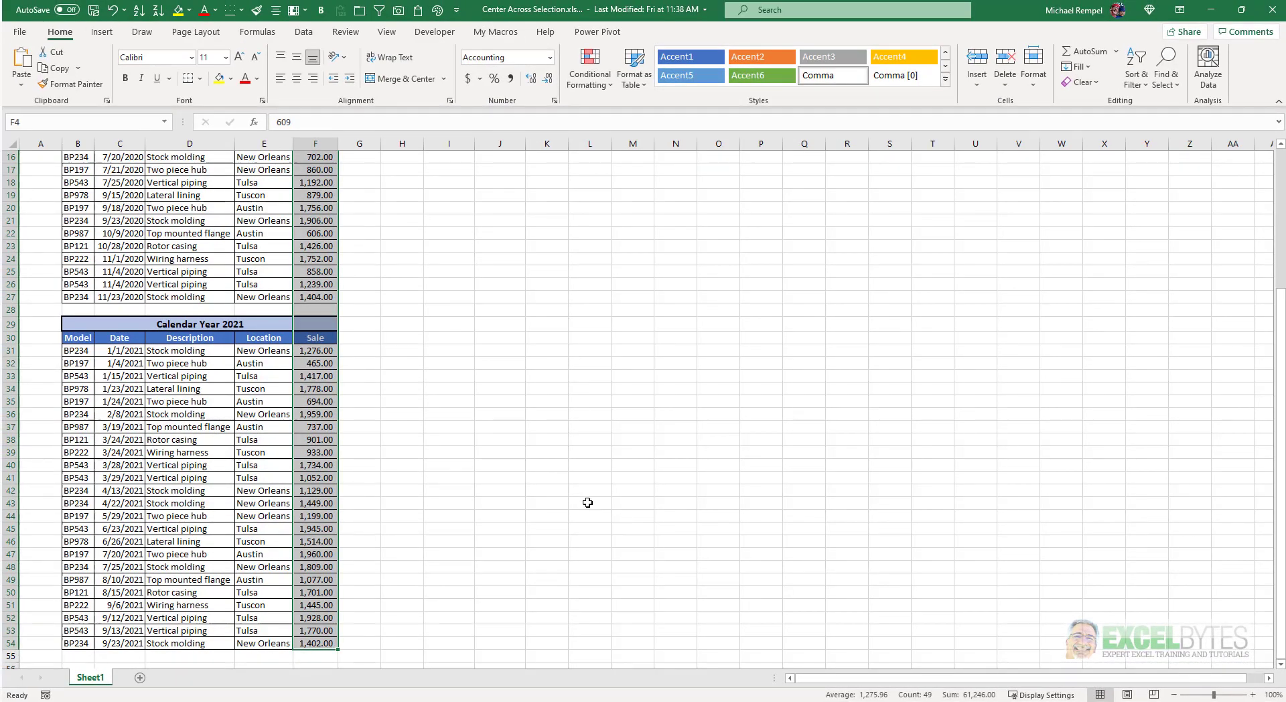
{"action": "scroll", "coordinate": [587, 502], "scroll_direction": "up", "scroll_amount": 5}
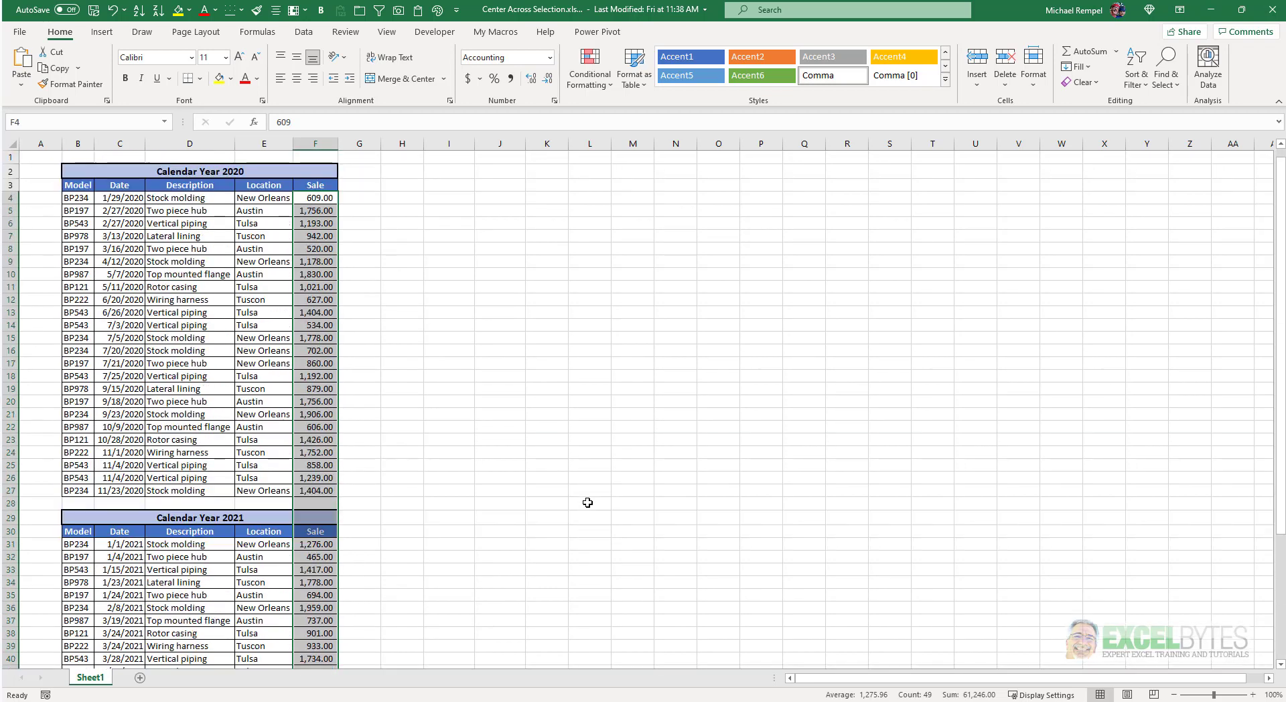
{"action": "left_click", "coordinate": [282, 325]}
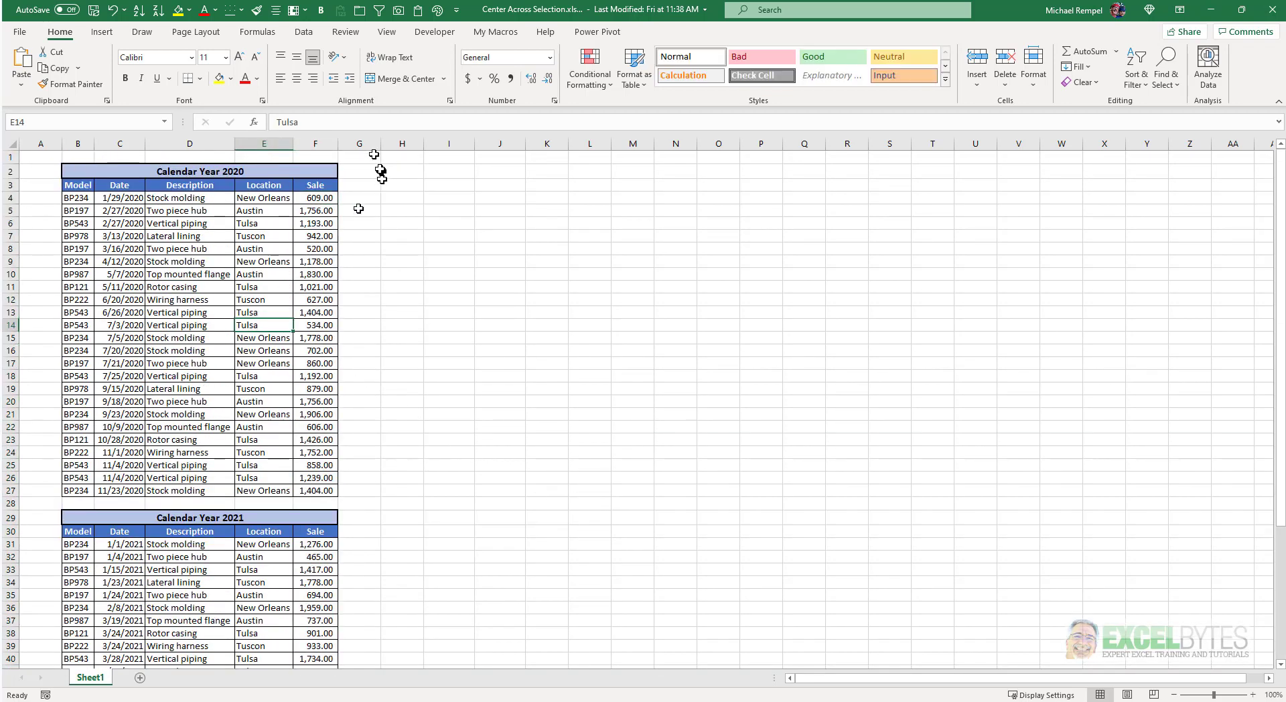